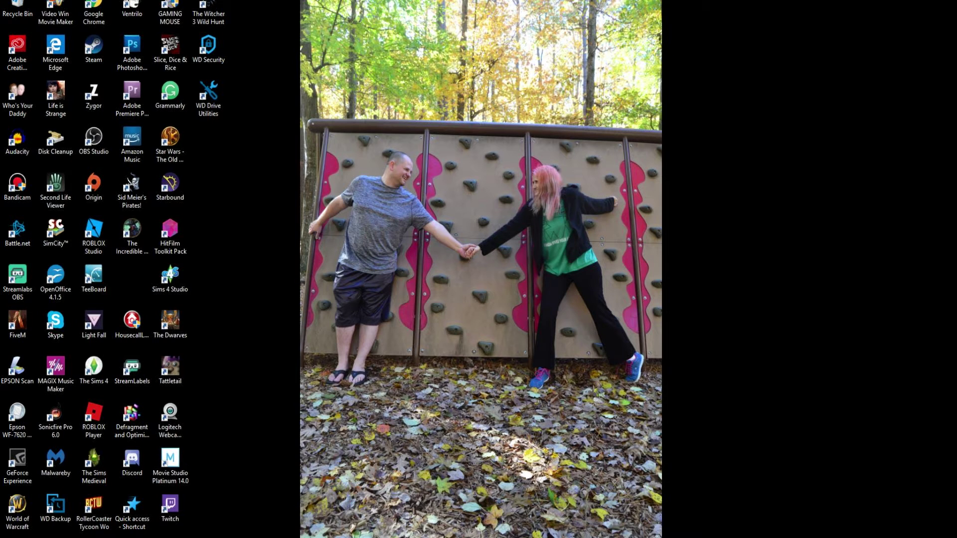
Open a File Explorer window and browse Documents > Electronic Arts > The Sims 4 > Mods
key(super+e)
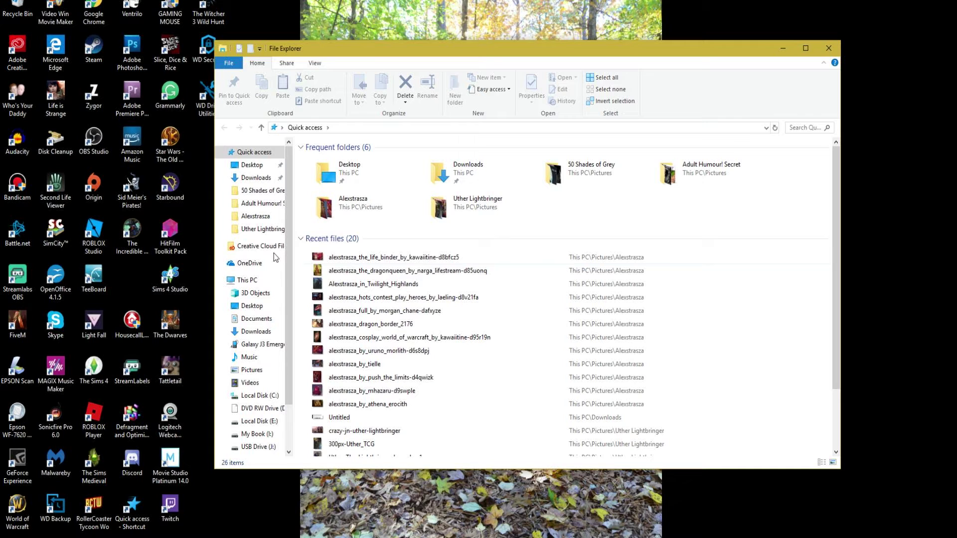
click(255, 319)
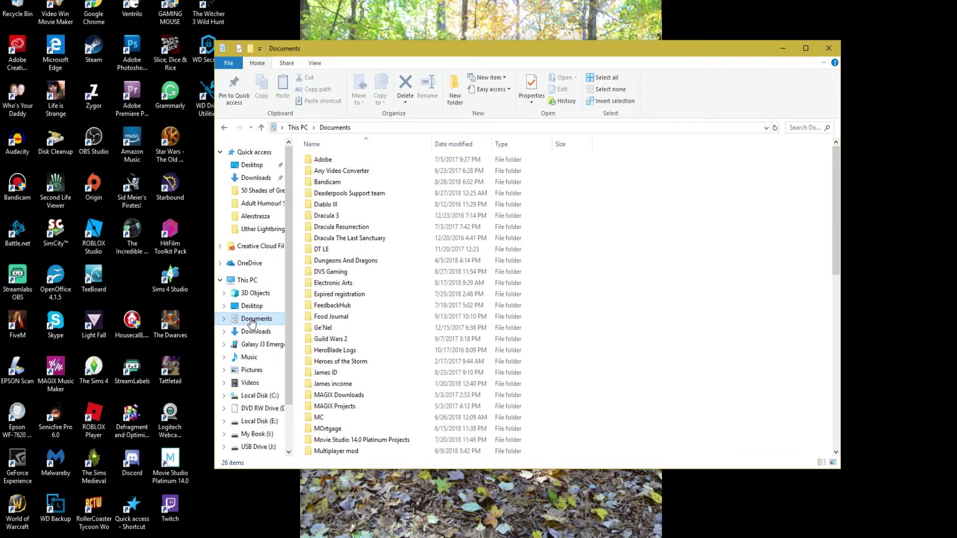
double_click(333, 283)
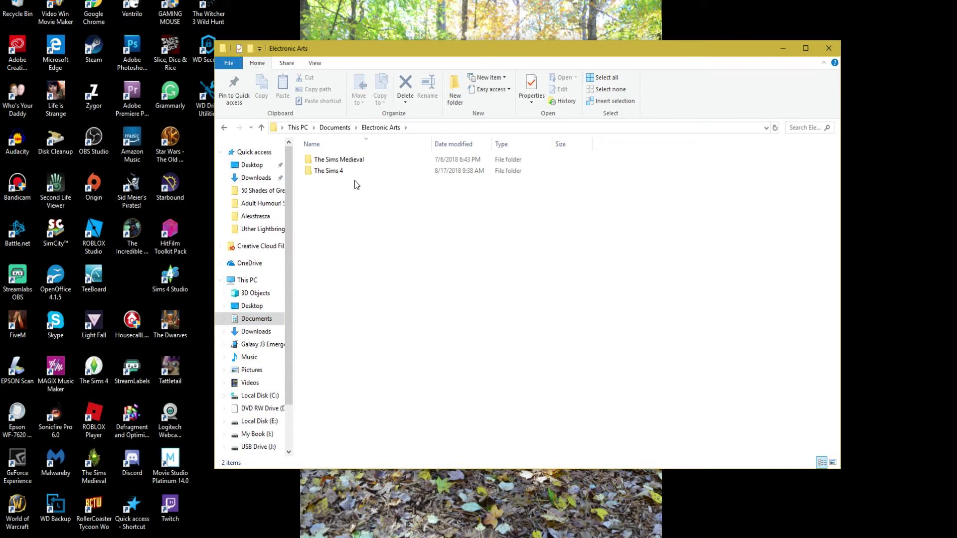
double_click(328, 171)
click(323, 182)
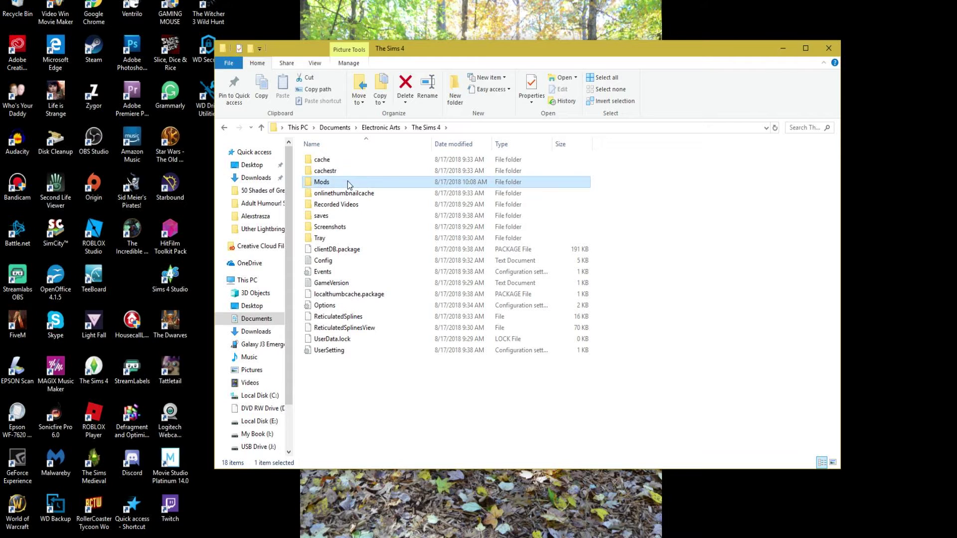
double_click(348, 181)
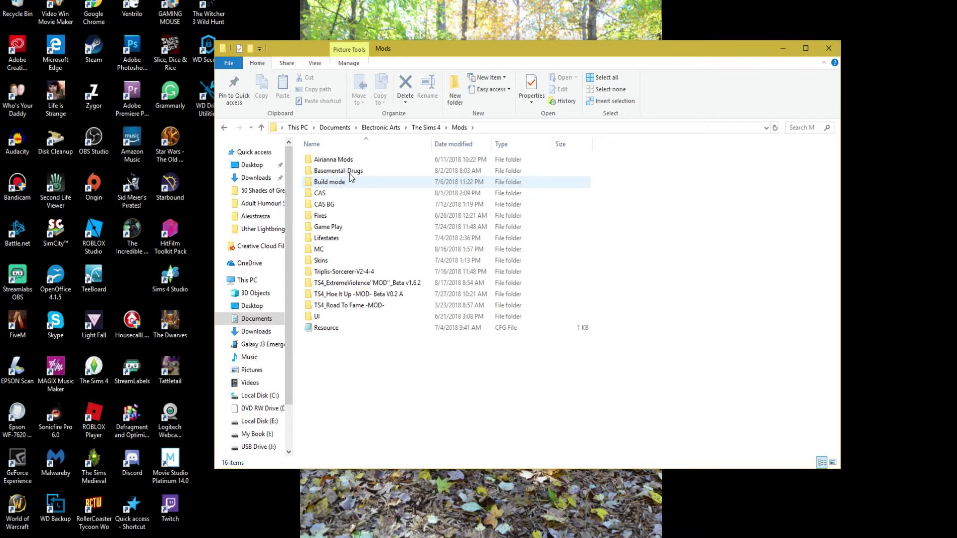
Open the MC subfolder and select the mc_cmd_center.package file
double_click(343, 251)
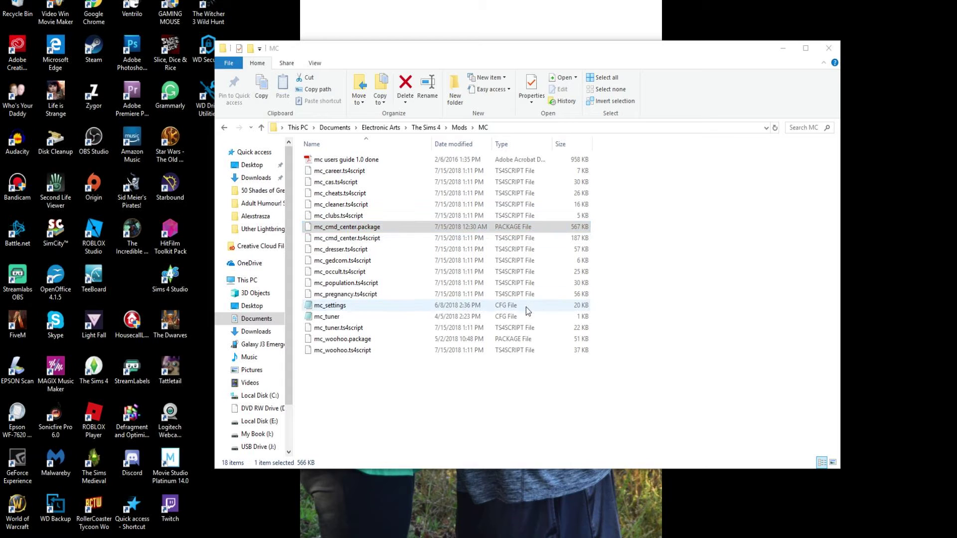
click(344, 226)
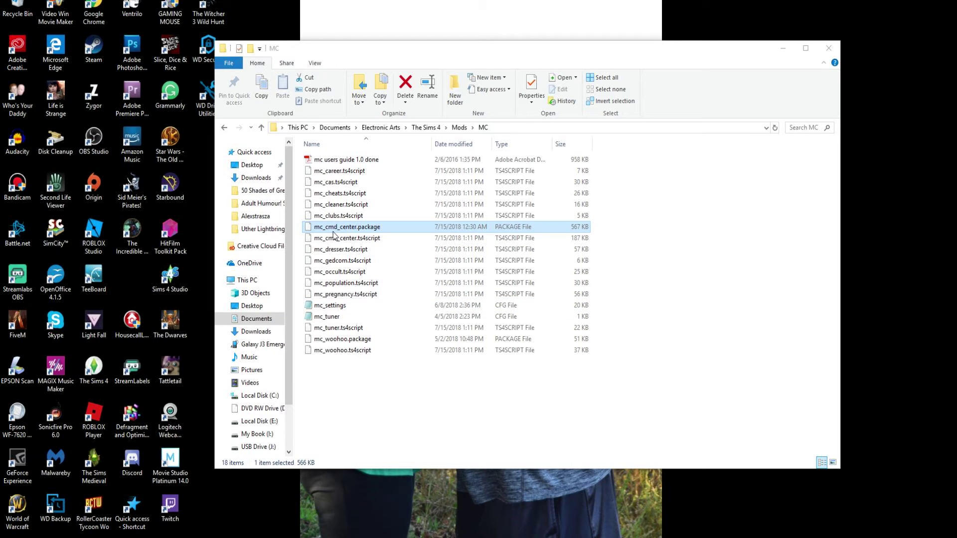